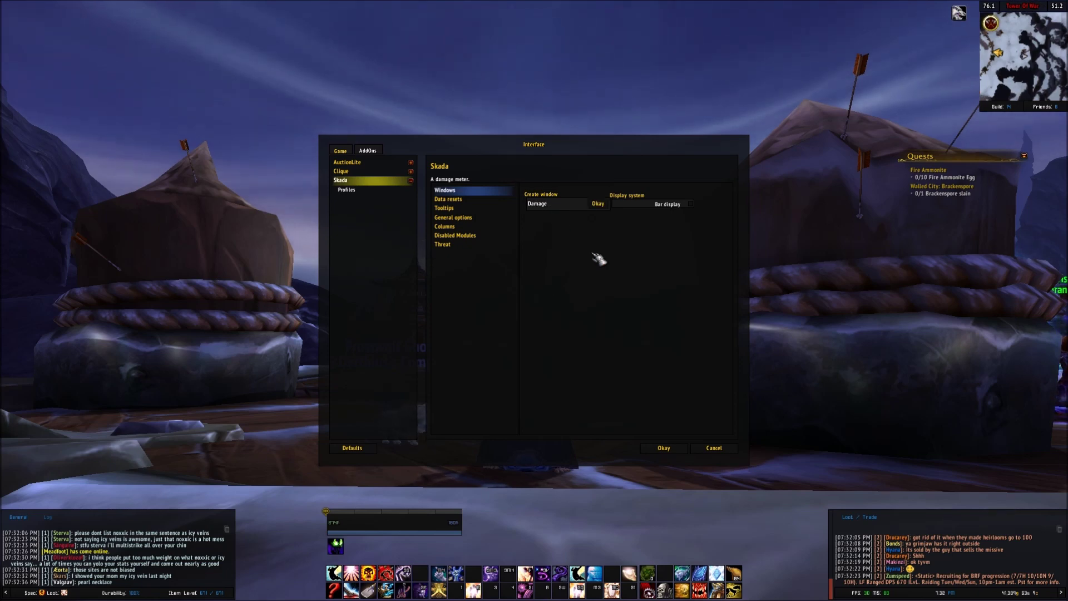
# Create the Damage, Healing and Threat Skada windows and close the Interface options.
pyautogui.click(598, 205)
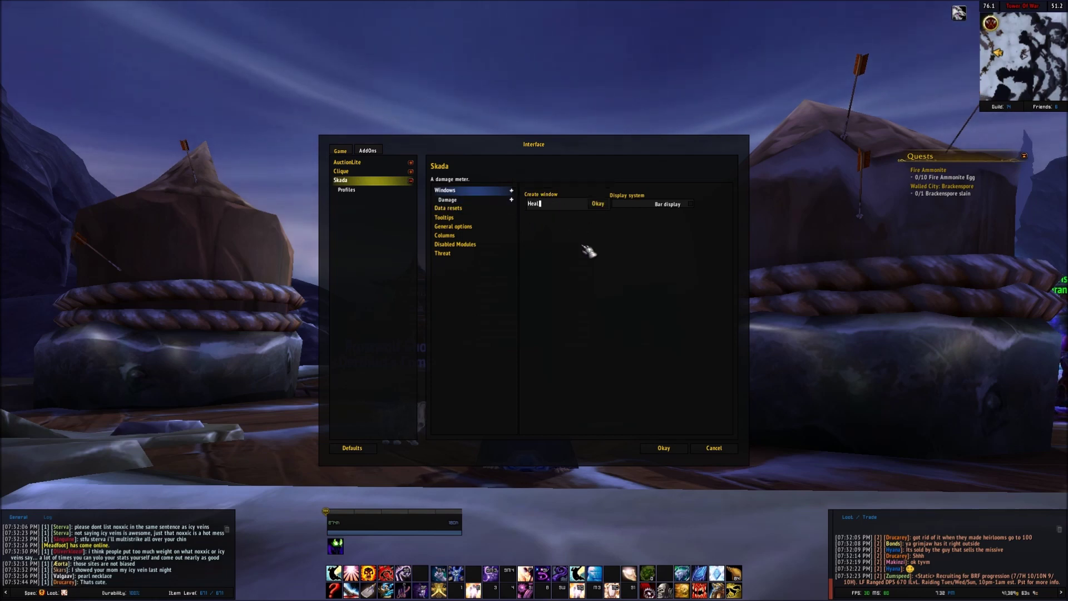
pyautogui.click(598, 204)
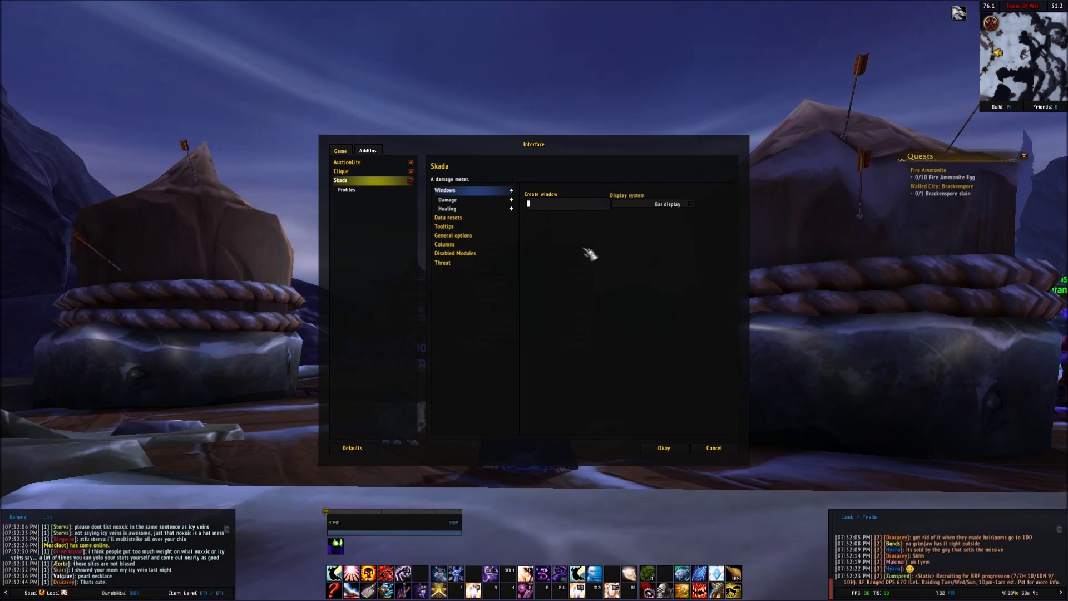
pyautogui.write('Thr')
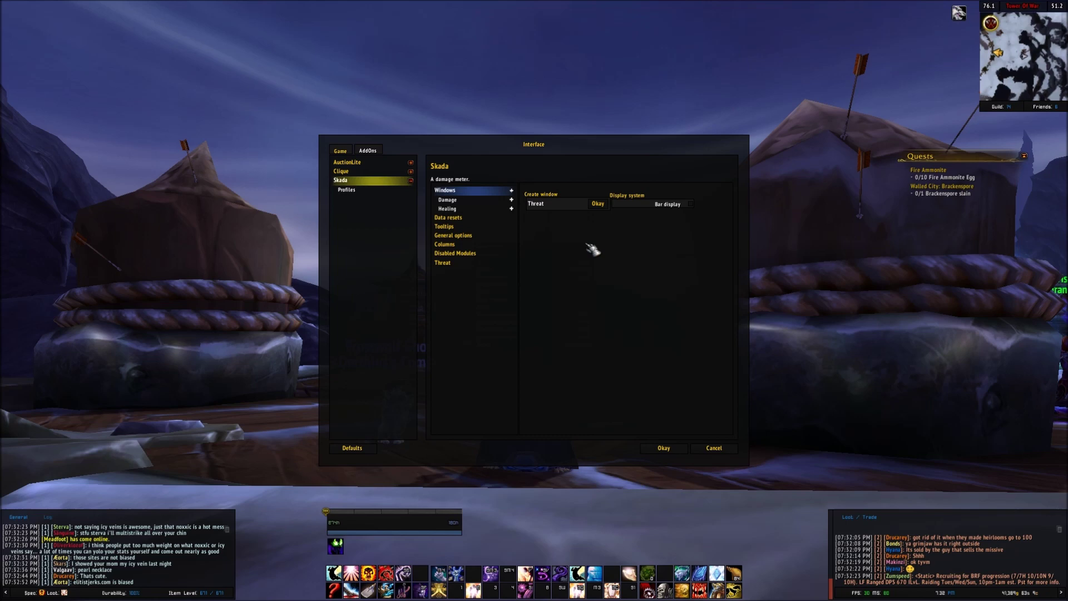
pyautogui.write('eat')
pyautogui.click(597, 204)
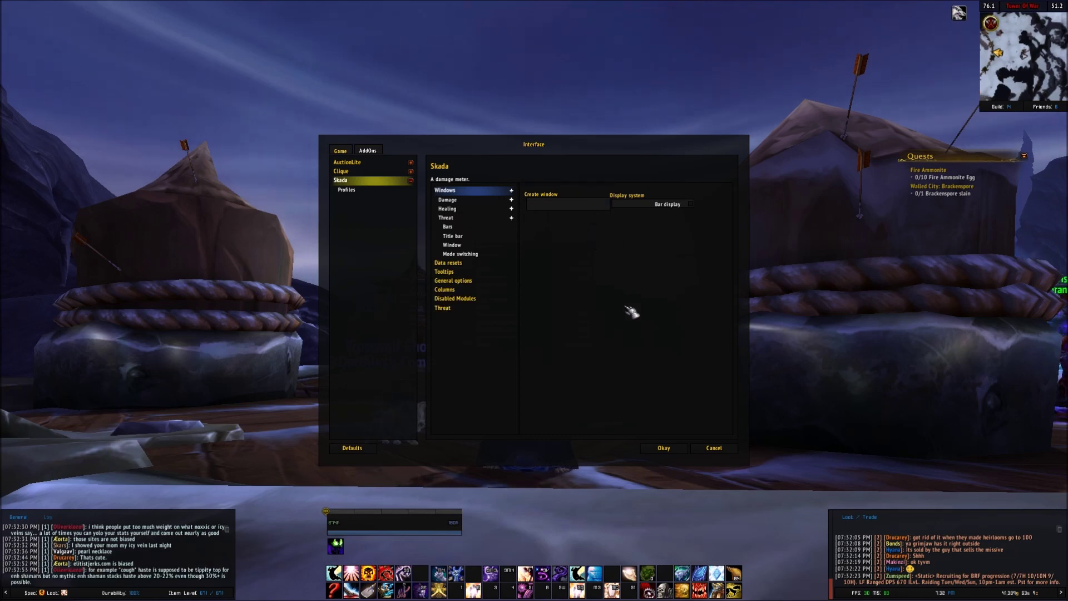
pyautogui.click(663, 448)
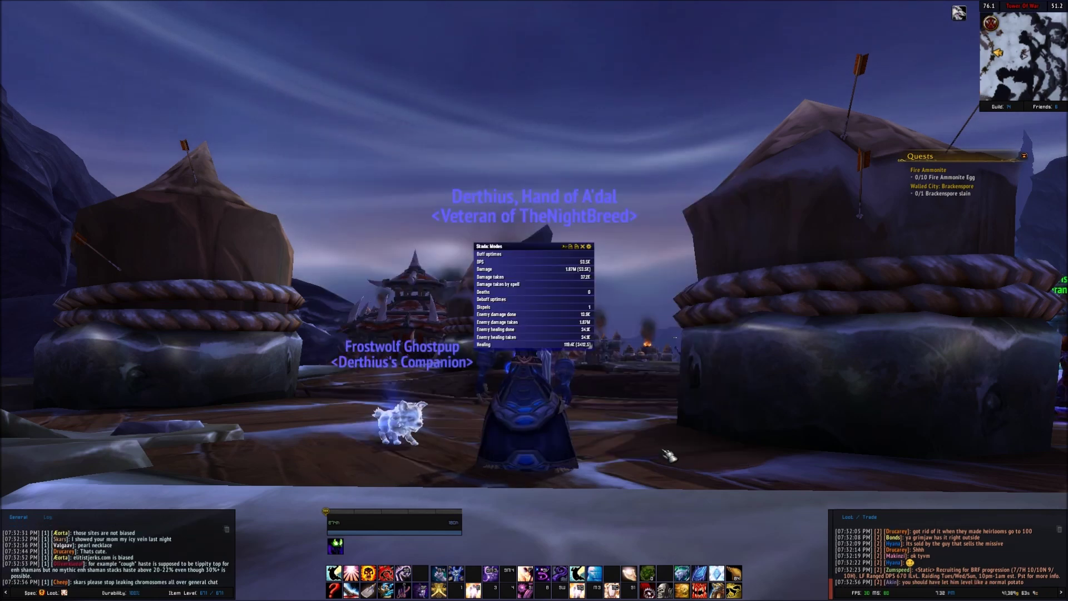
# Spread the three stacked meter windows side by side across the screen.
pyautogui.moveTo(518, 249); pyautogui.dragTo(664, 248)
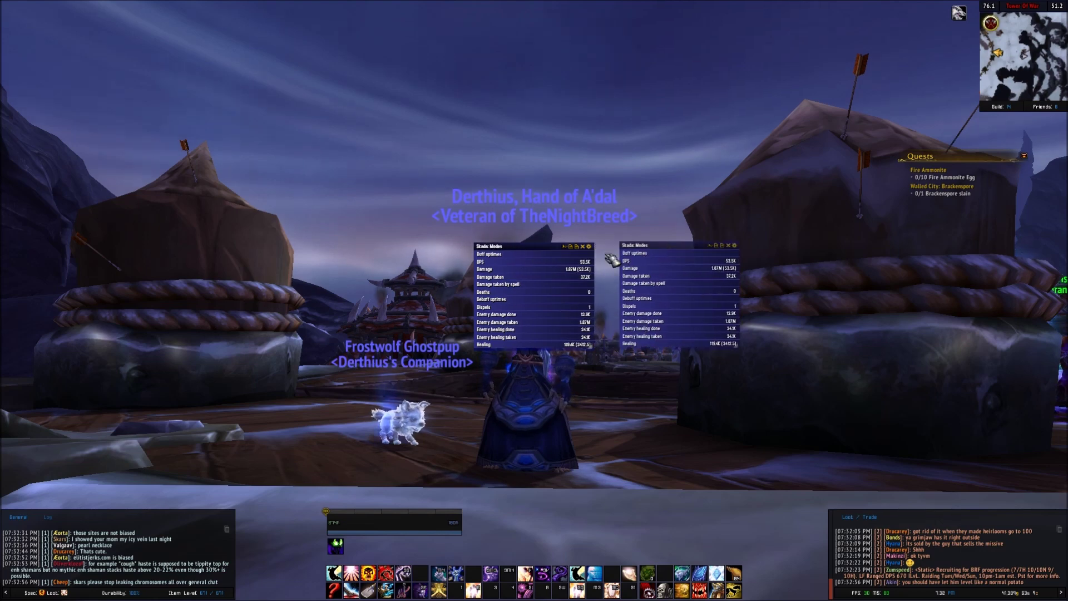
pyautogui.moveTo(551, 253); pyautogui.dragTo(437, 258)
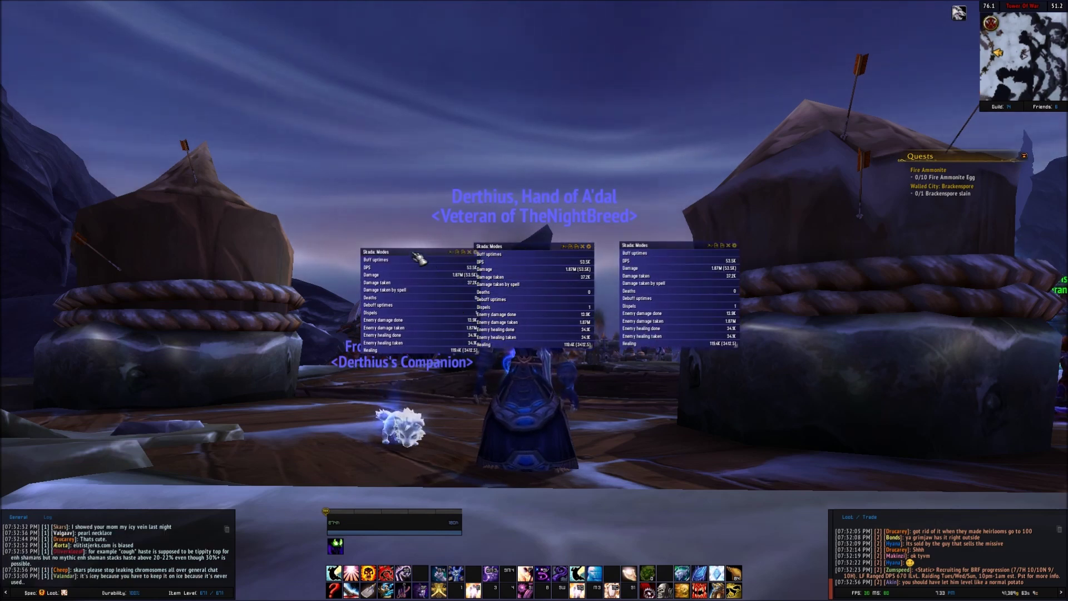
pyautogui.moveTo(418, 257); pyautogui.dragTo(342, 252)
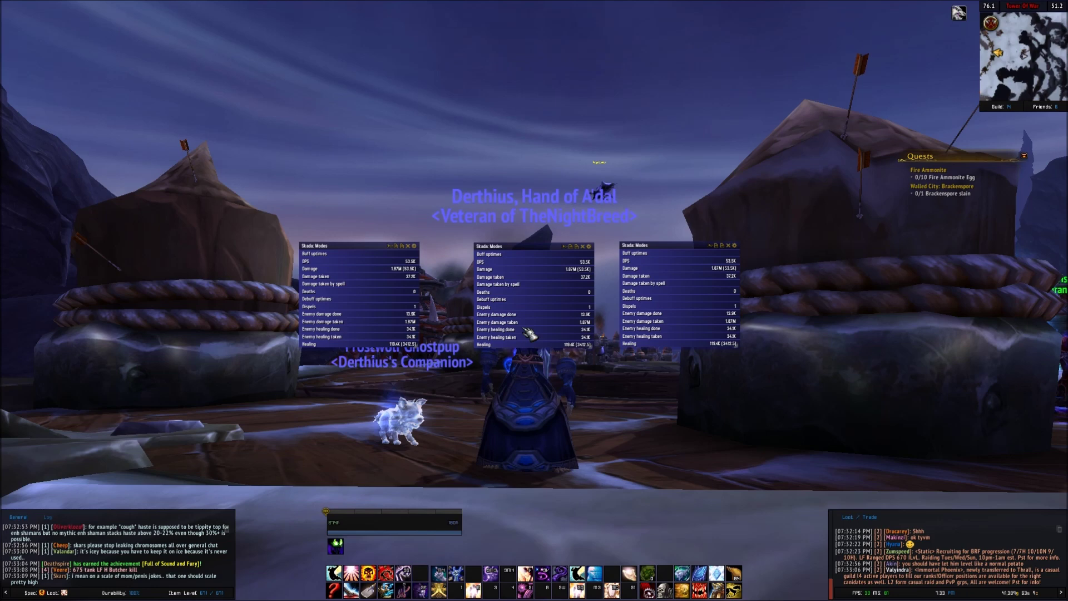
# Set the right Skada window to Damage > Mode > Damage and move it to the lower-left corner.
pyautogui.click(415, 246)
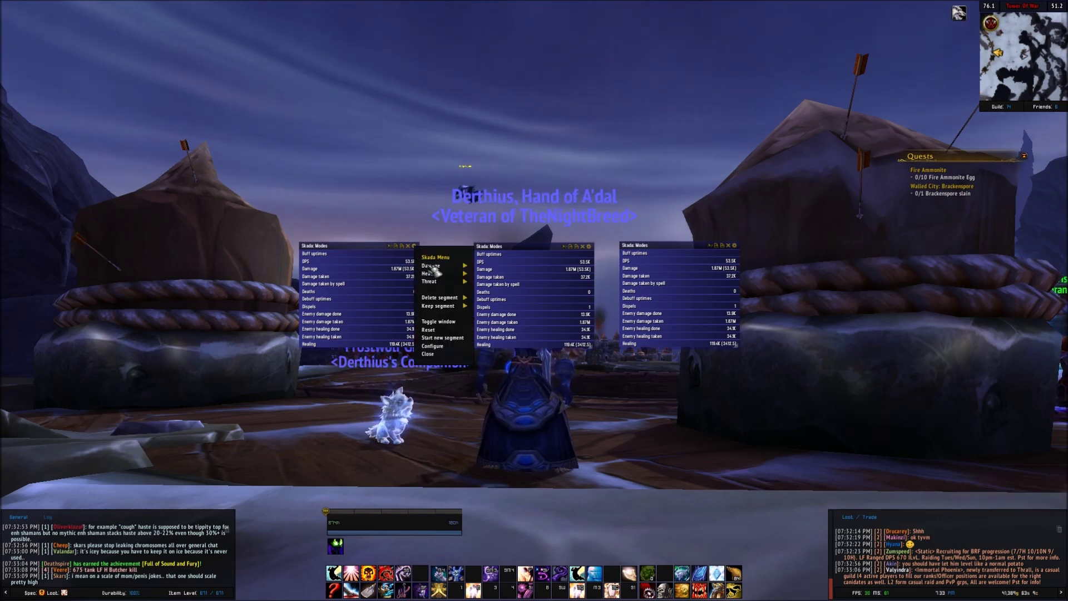
pyautogui.moveTo(439, 267)
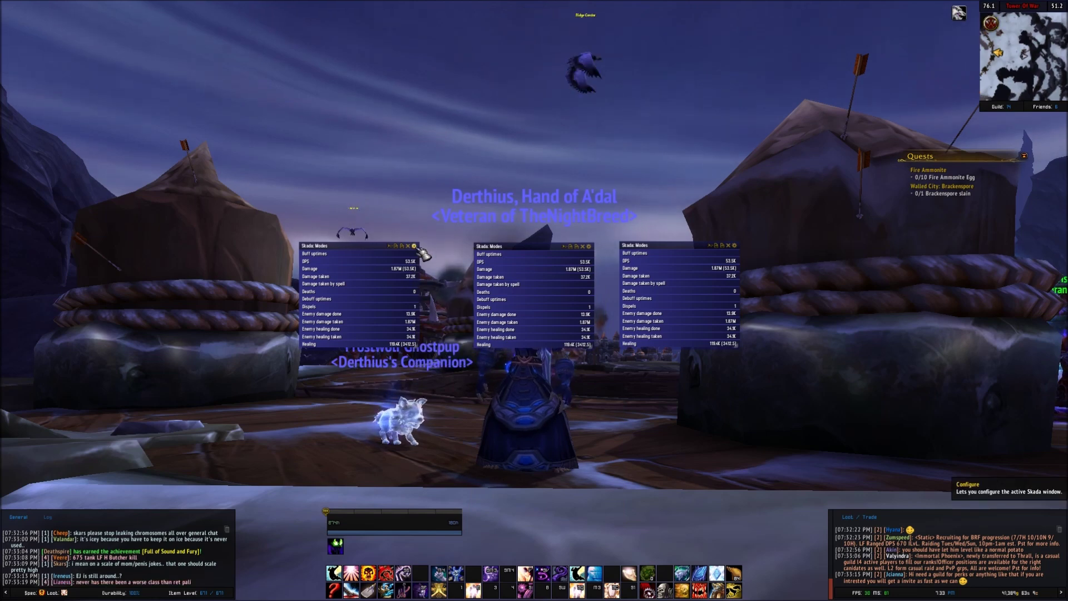
pyautogui.click(418, 248)
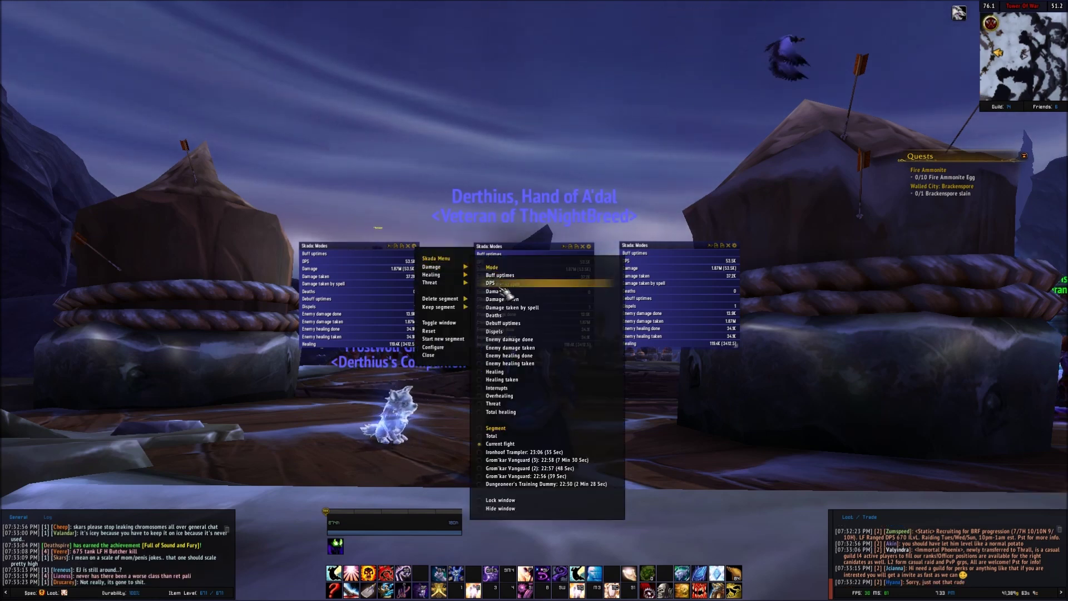
pyautogui.click(501, 291)
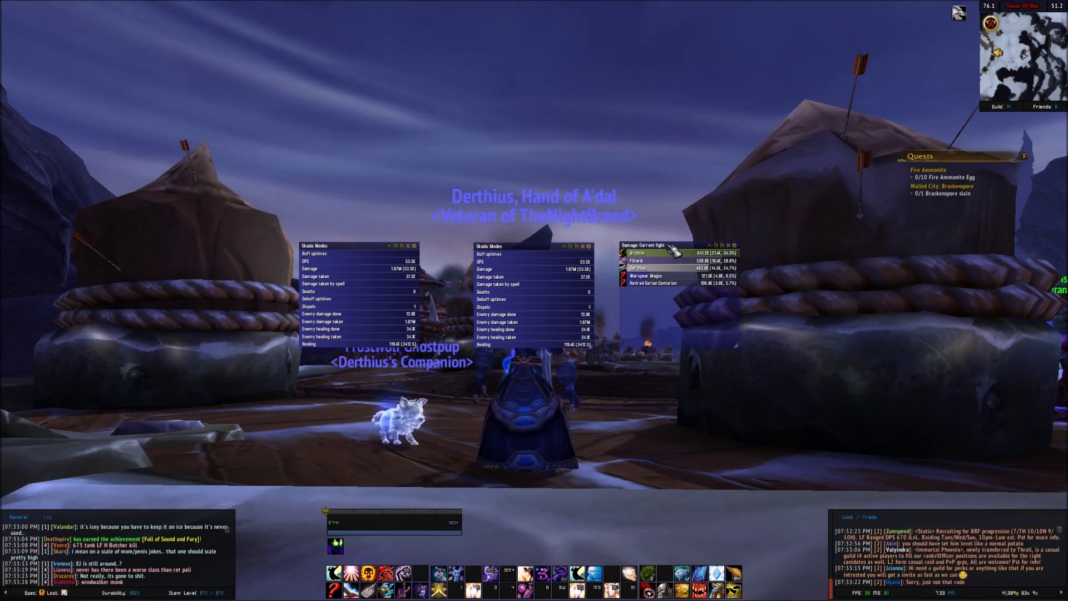
pyautogui.moveTo(667, 250); pyautogui.dragTo(49, 408)
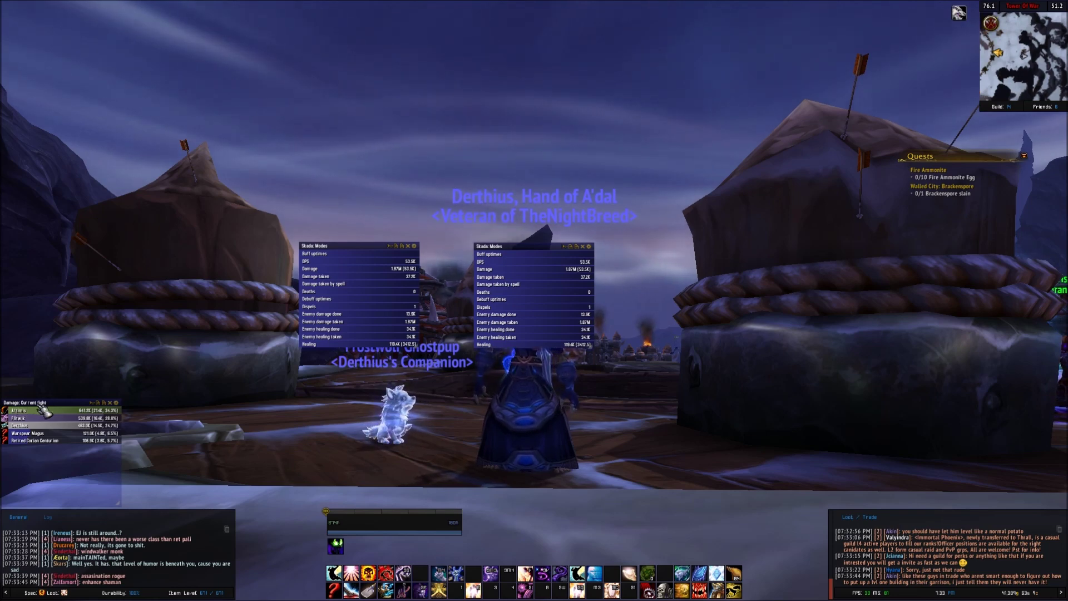
# Browse the damage window's Skada Menu, close it, then reopen it and choose Configure.
pyautogui.click(116, 402)
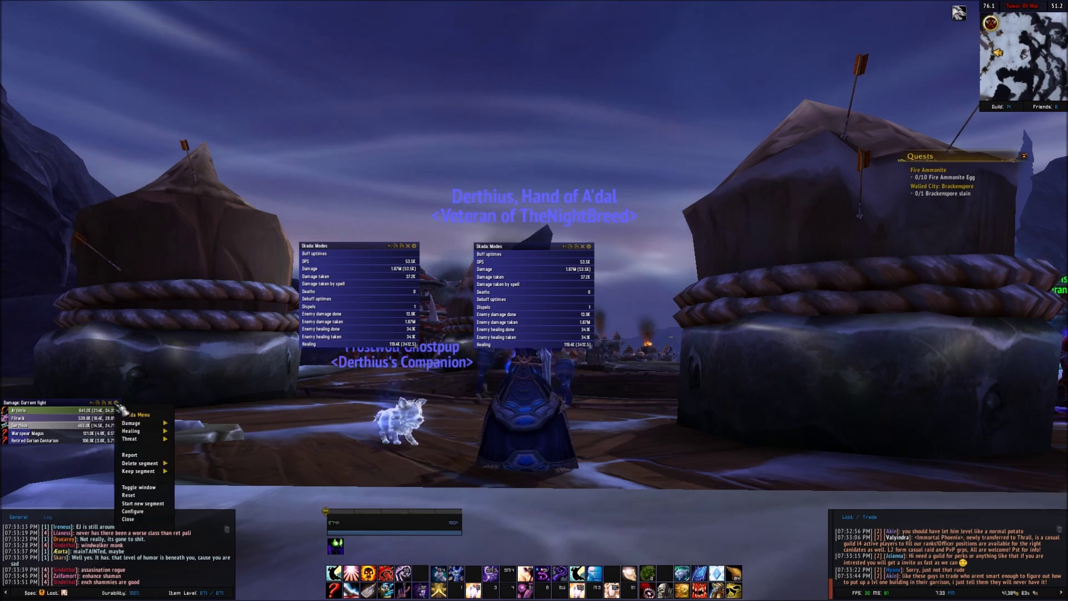
pyautogui.moveTo(146, 424)
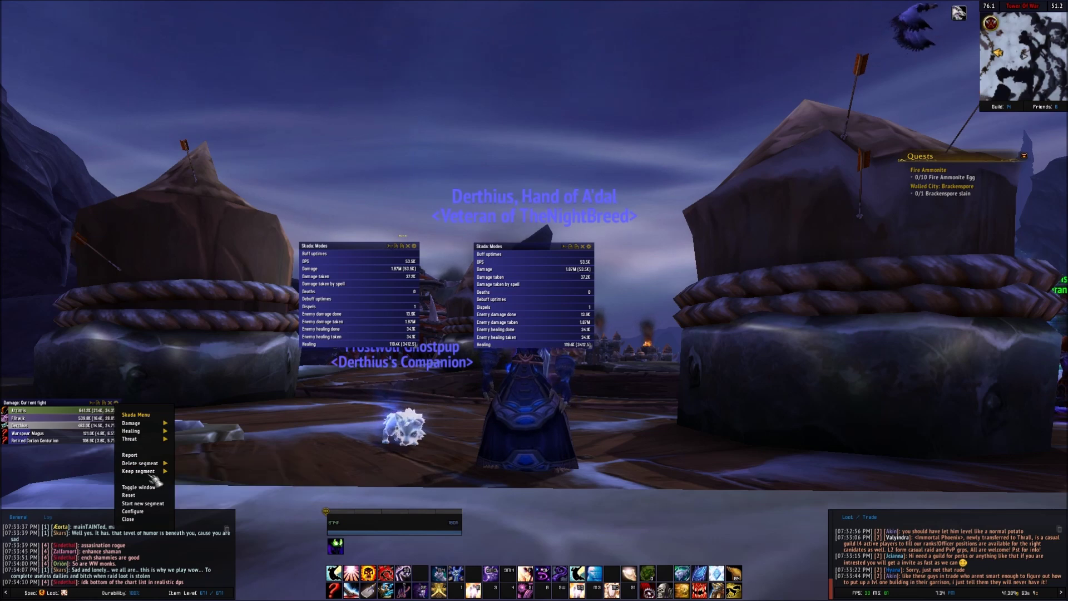
pyautogui.moveTo(158, 471)
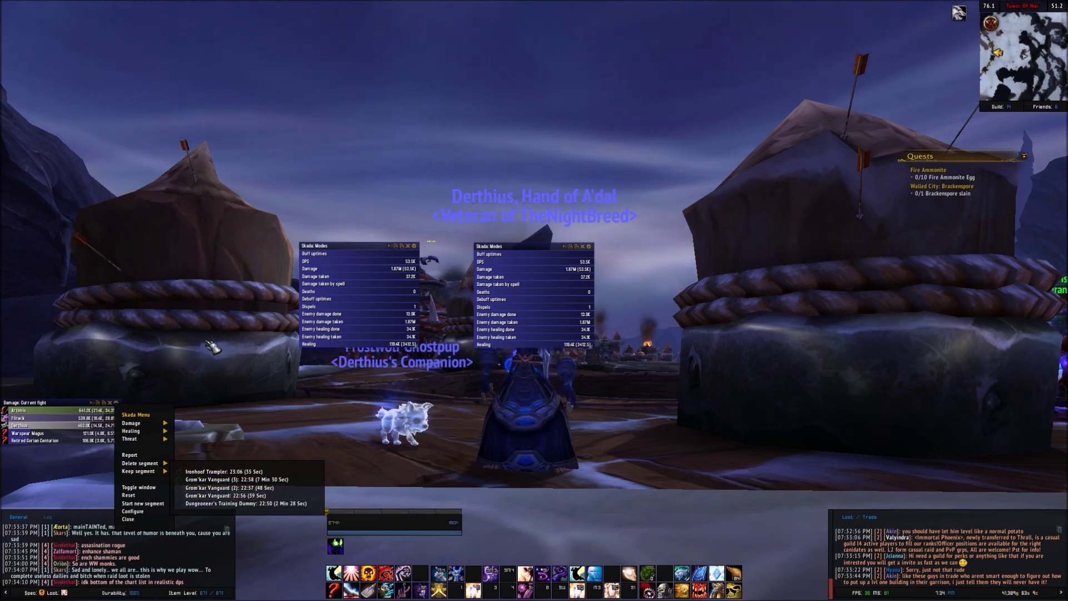
pyautogui.click(135, 518)
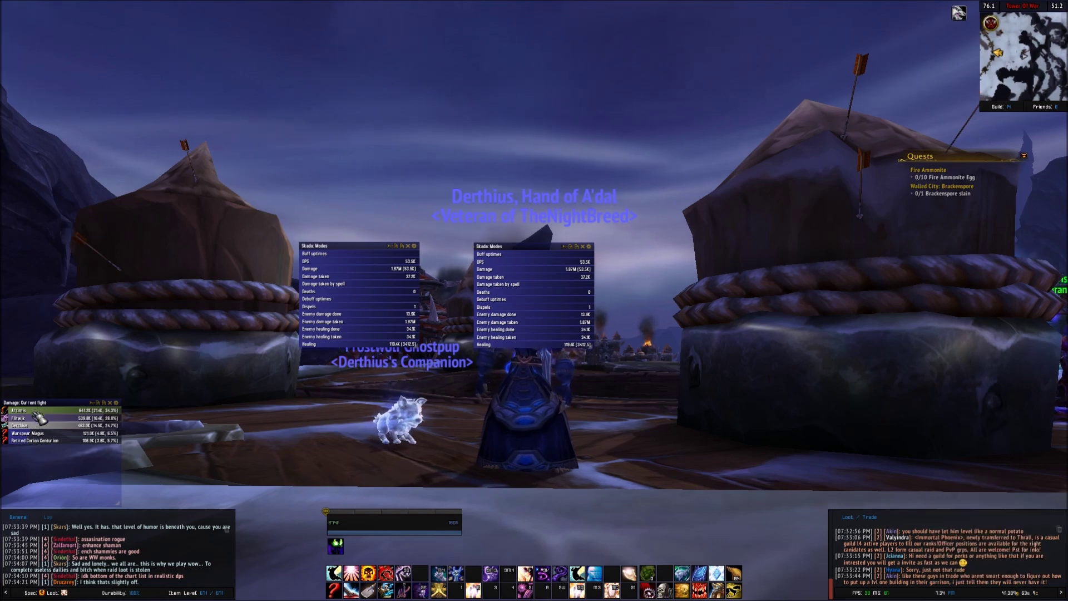
pyautogui.click(121, 406)
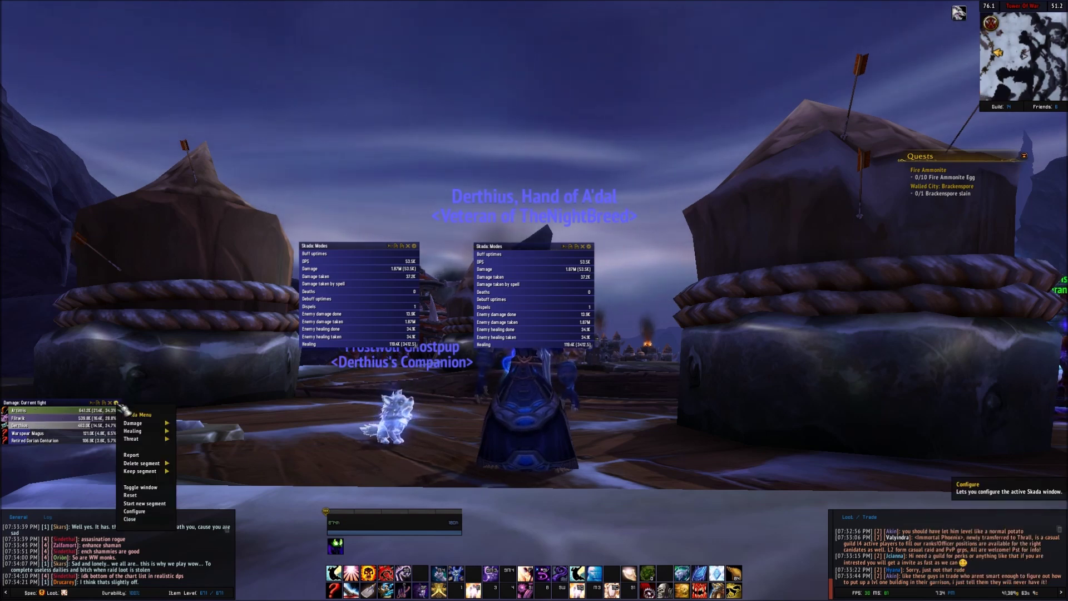
pyautogui.click(145, 515)
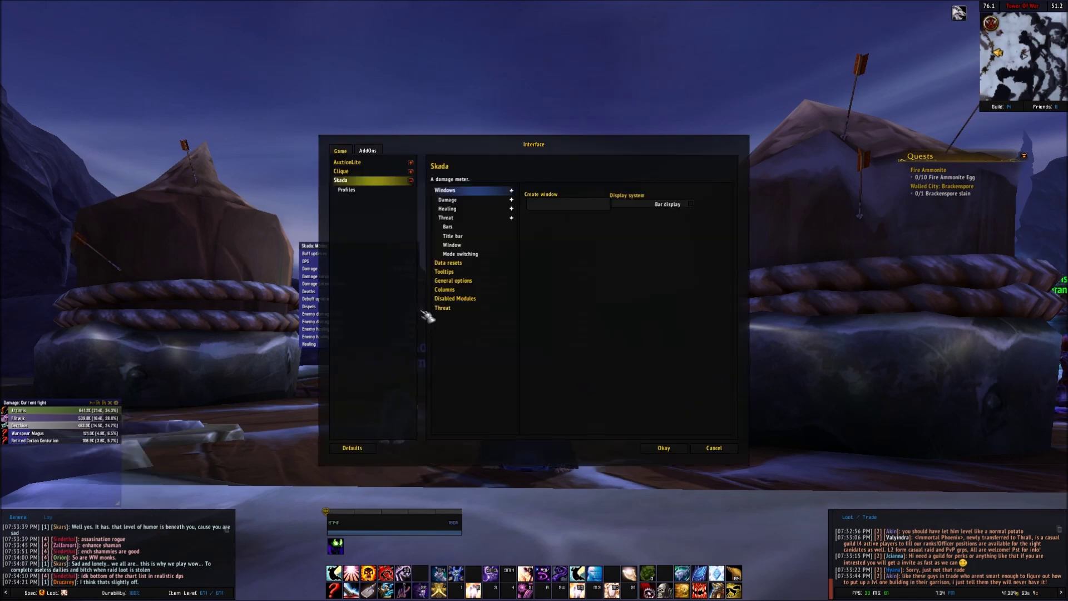
# Select the Damage window's settings, lock the window, and open its Bars options.
pyautogui.click(460, 200)
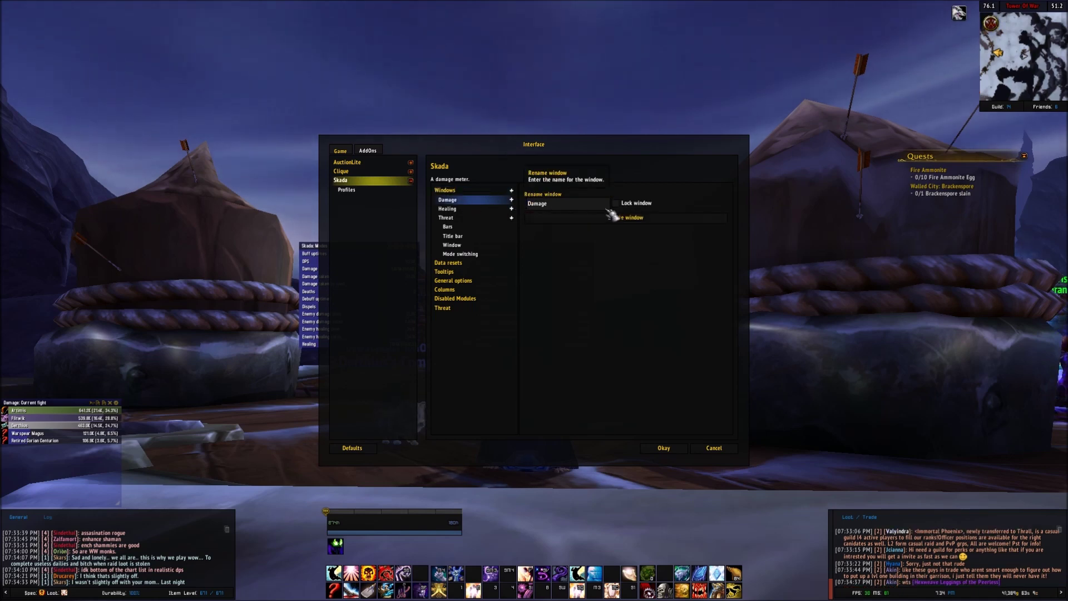
pyautogui.click(616, 203)
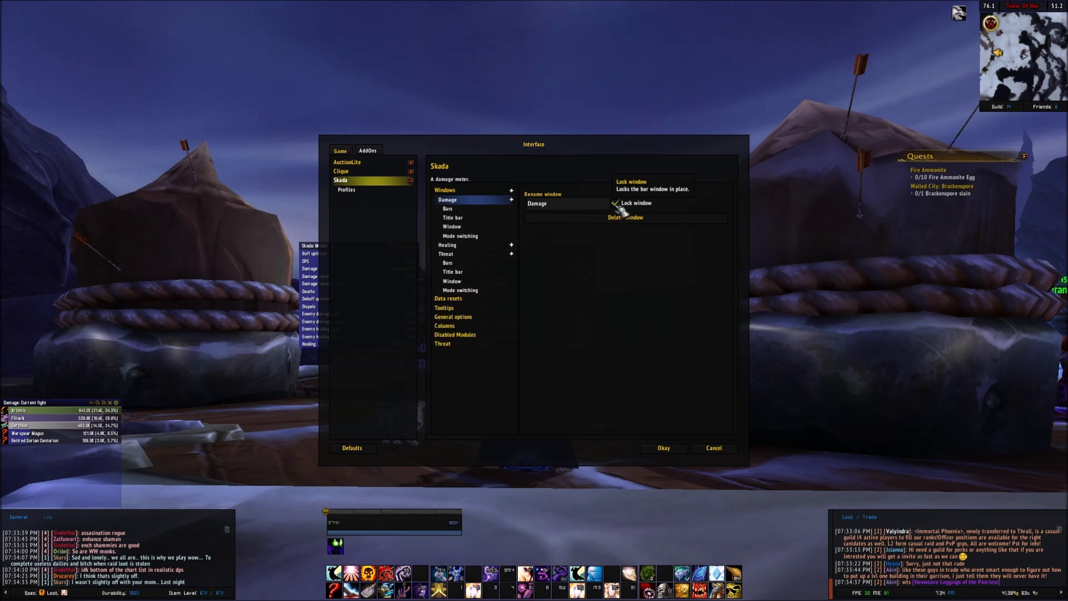
pyautogui.click(448, 209)
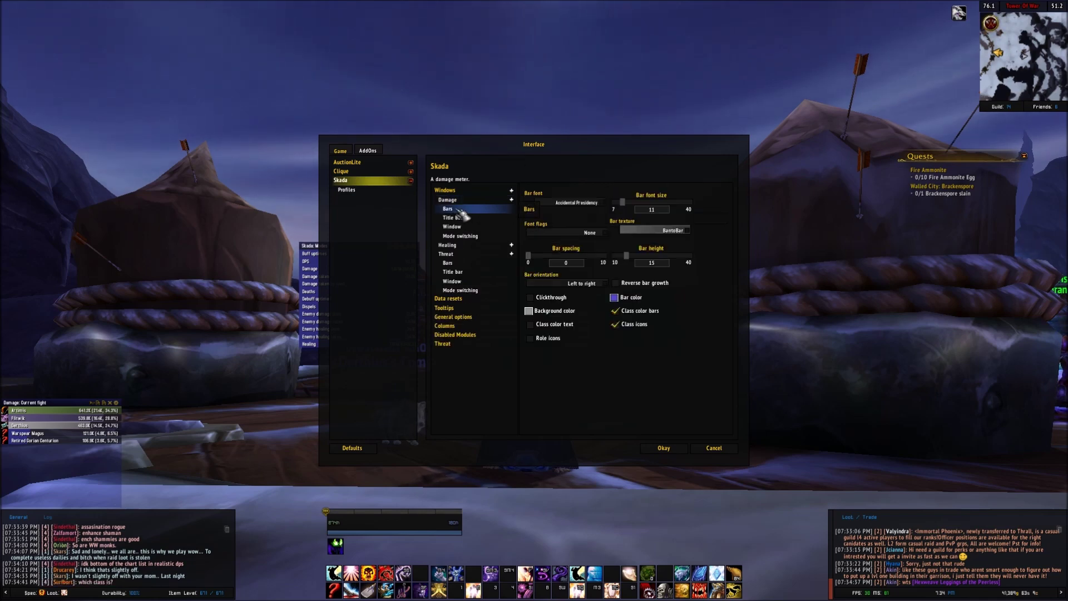
# Set the bar font to 2002 at size 12, use the Minimalist texture, and disable class icons.
pyautogui.click(602, 203)
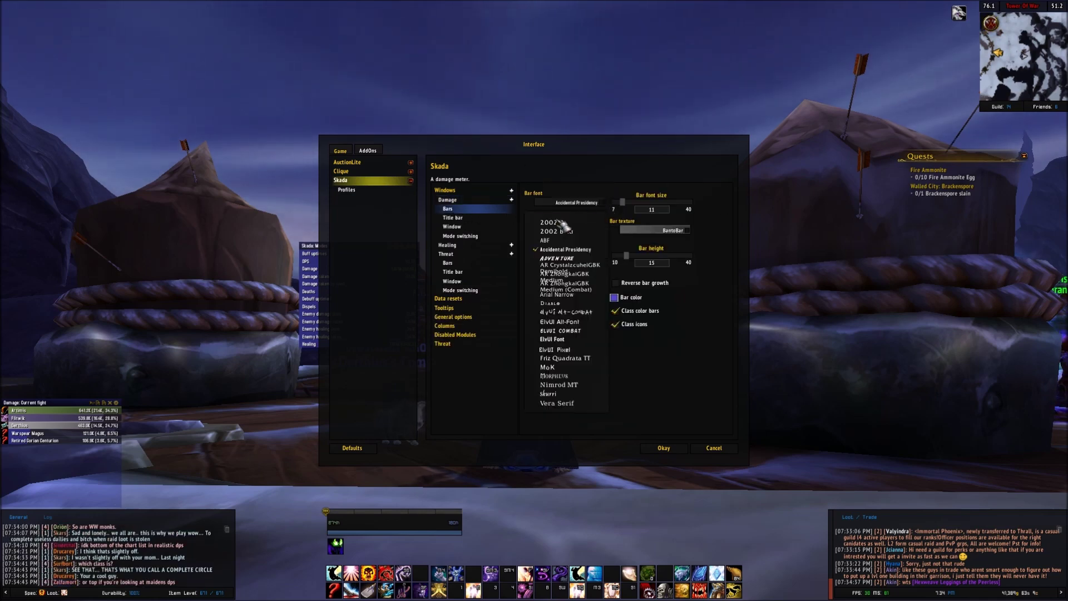
pyautogui.click(557, 222)
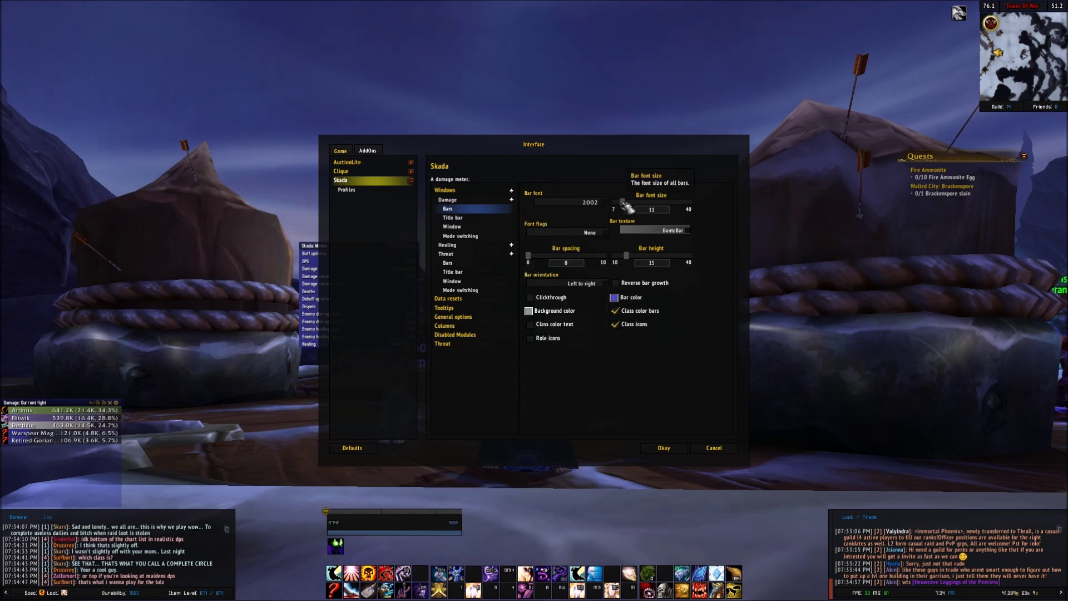
pyautogui.moveTo(627, 204); pyautogui.dragTo(627, 204)
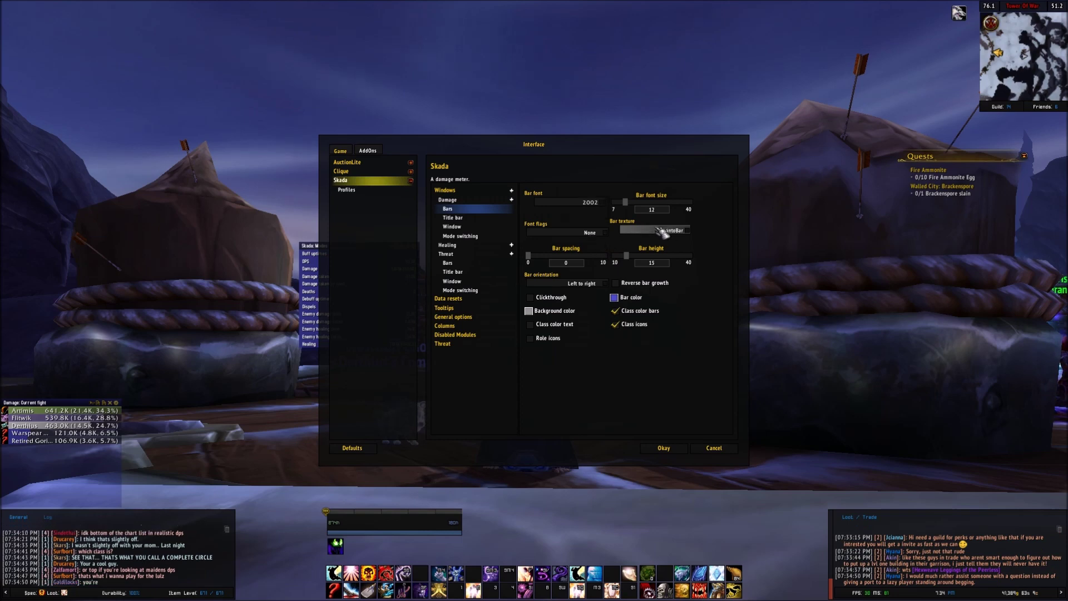
pyautogui.click(688, 231)
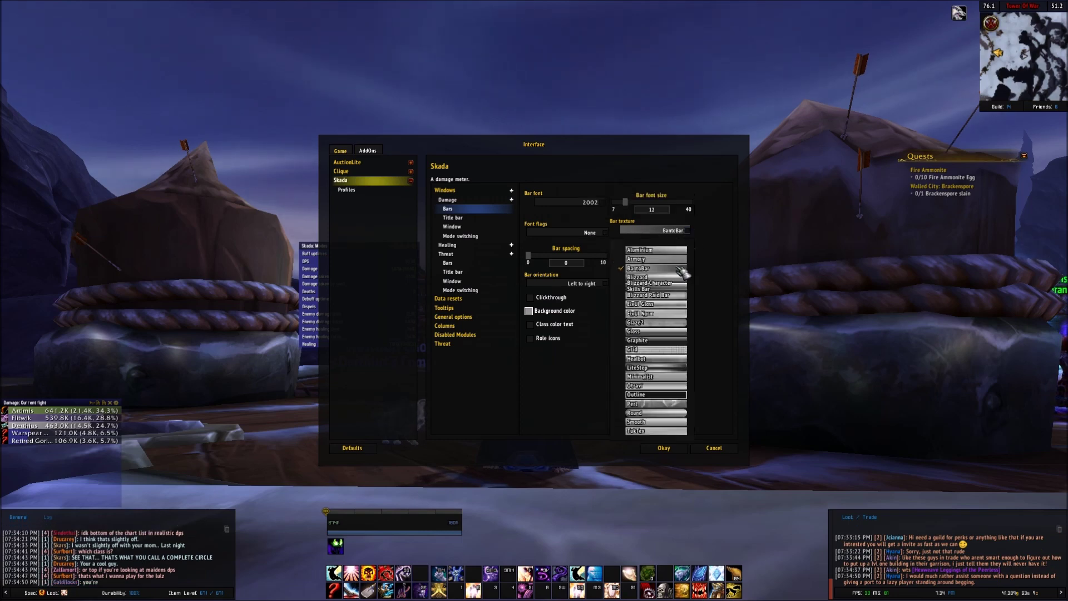
pyautogui.click(655, 377)
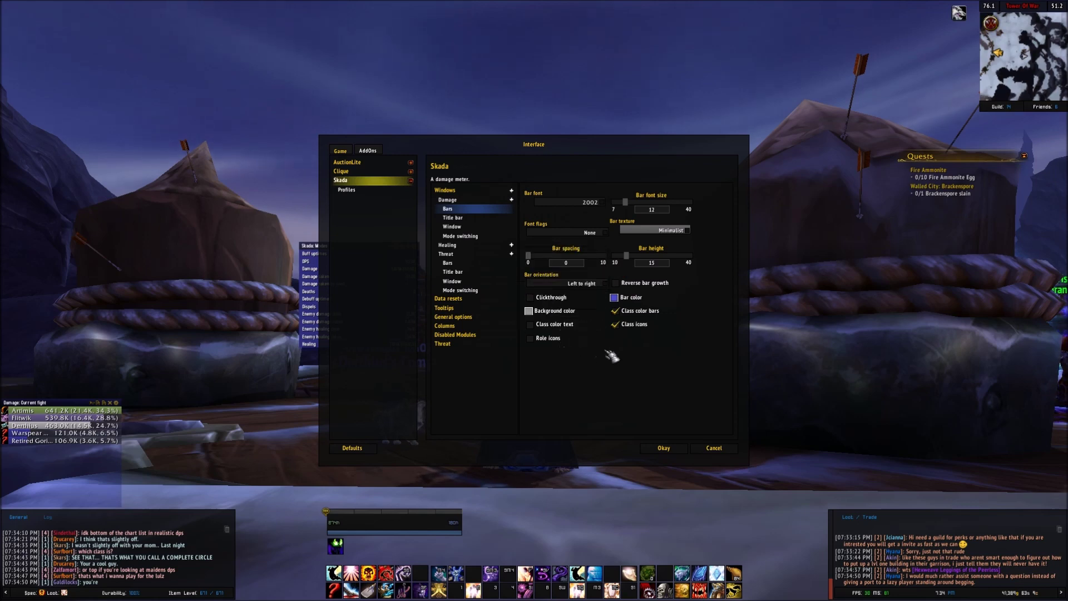
pyautogui.click(639, 325)
pyautogui.moveTo(39, 417)
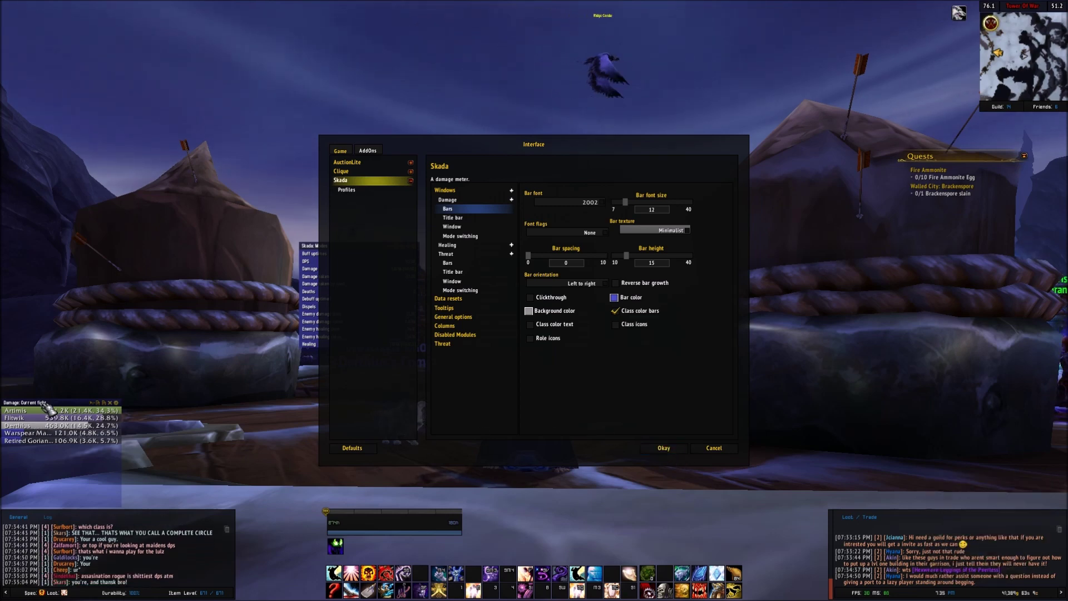
pyautogui.click(453, 217)
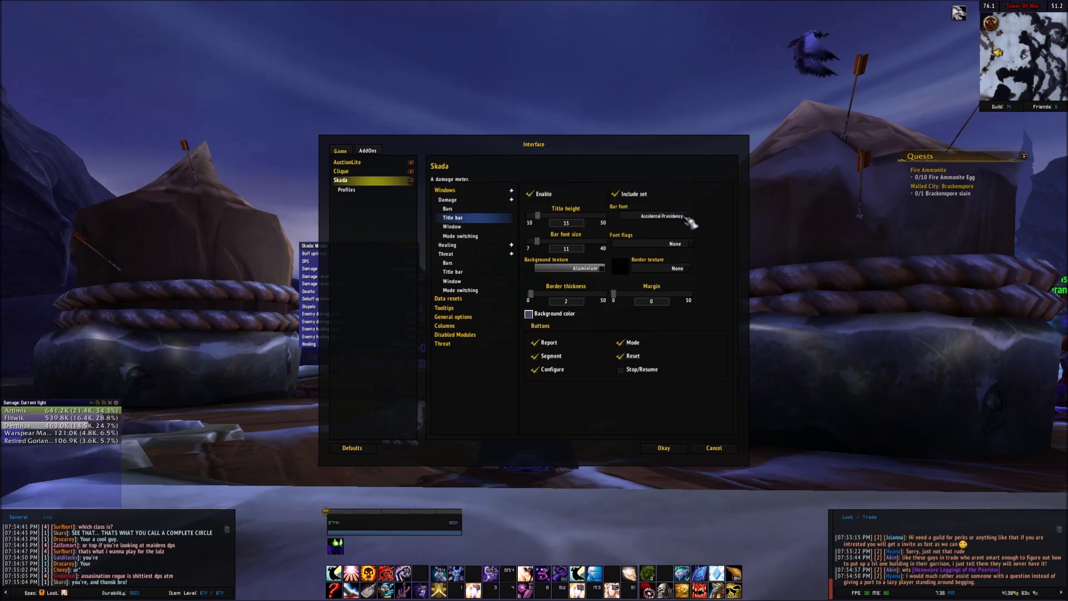
# Give the Damage title bar font 2002 size 12 and a Minimalist background, hide Segment and Mode, and click Okay.
pyautogui.click(688, 219)
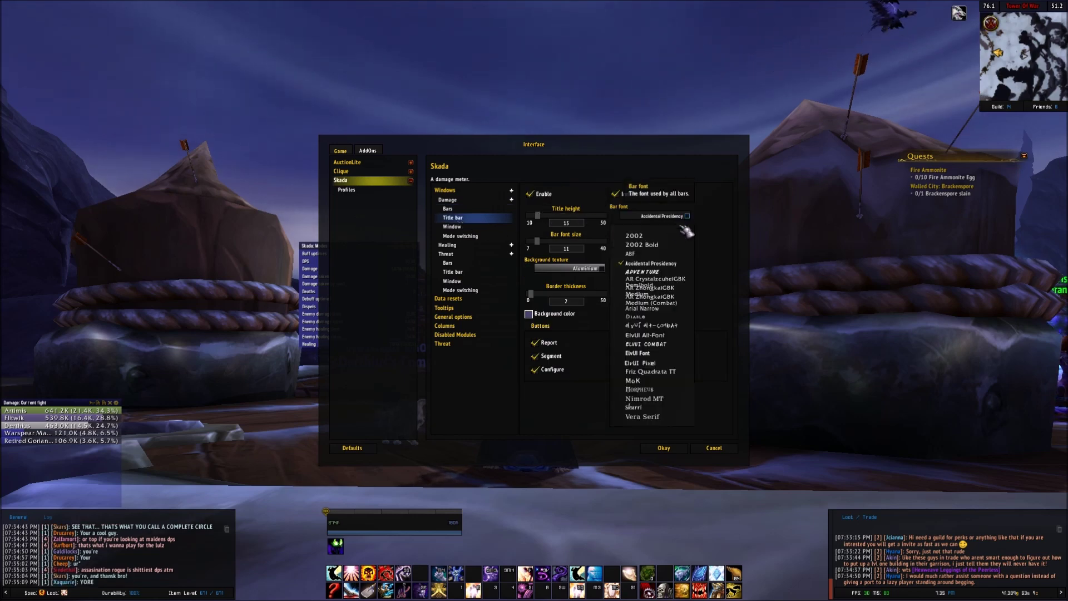
pyautogui.click(654, 237)
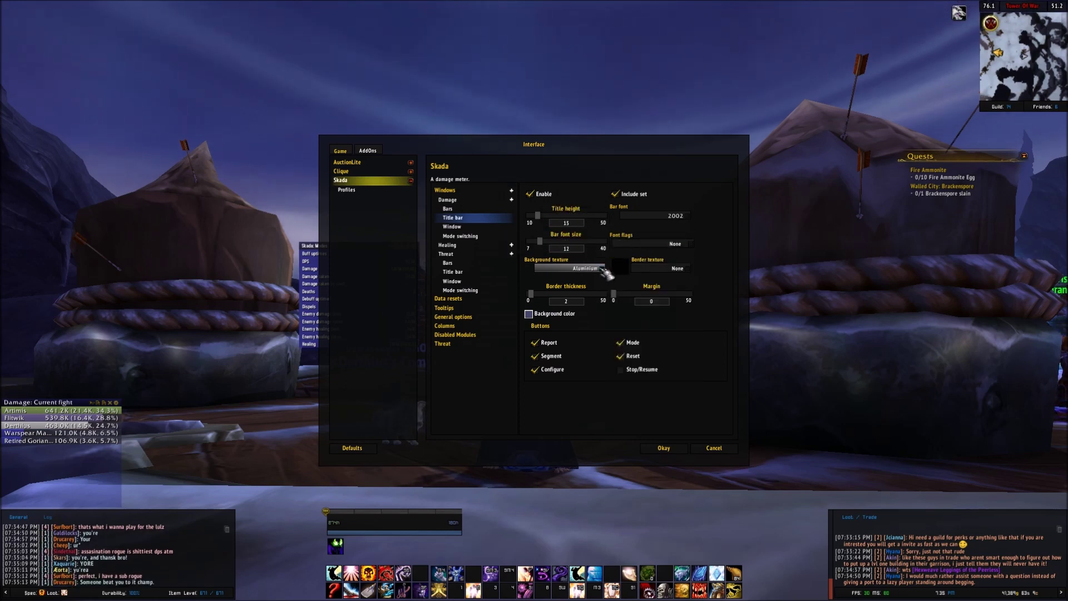
pyautogui.click(603, 269)
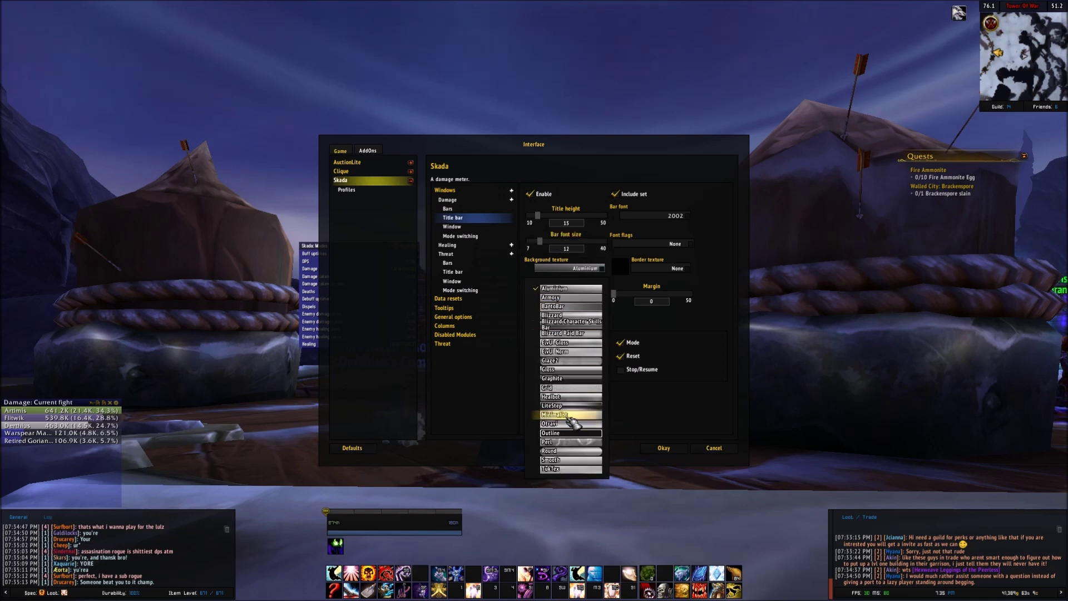
pyautogui.click(573, 421)
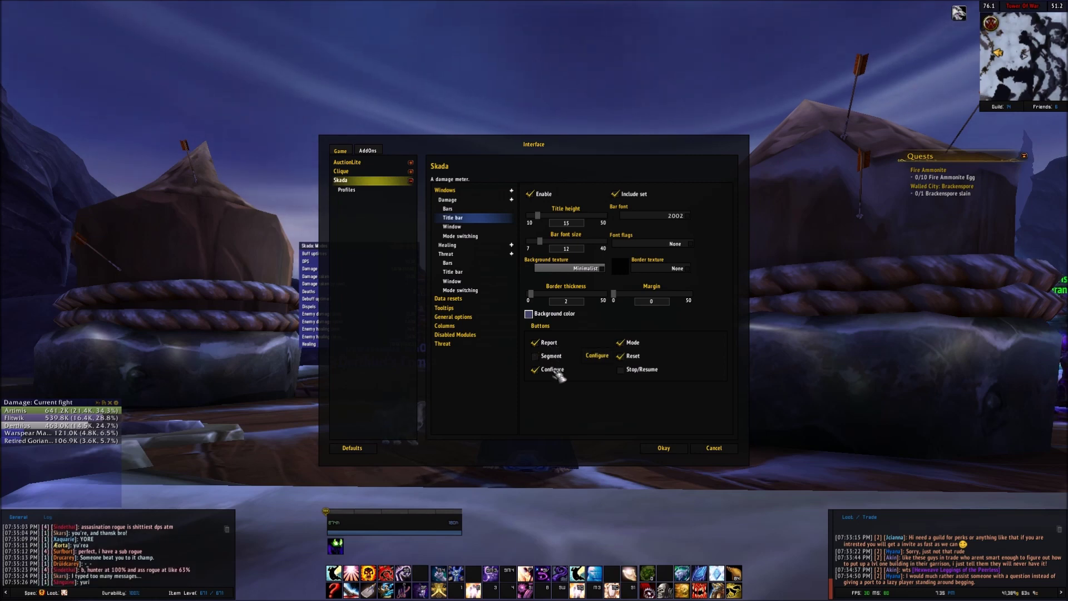
pyautogui.click(634, 344)
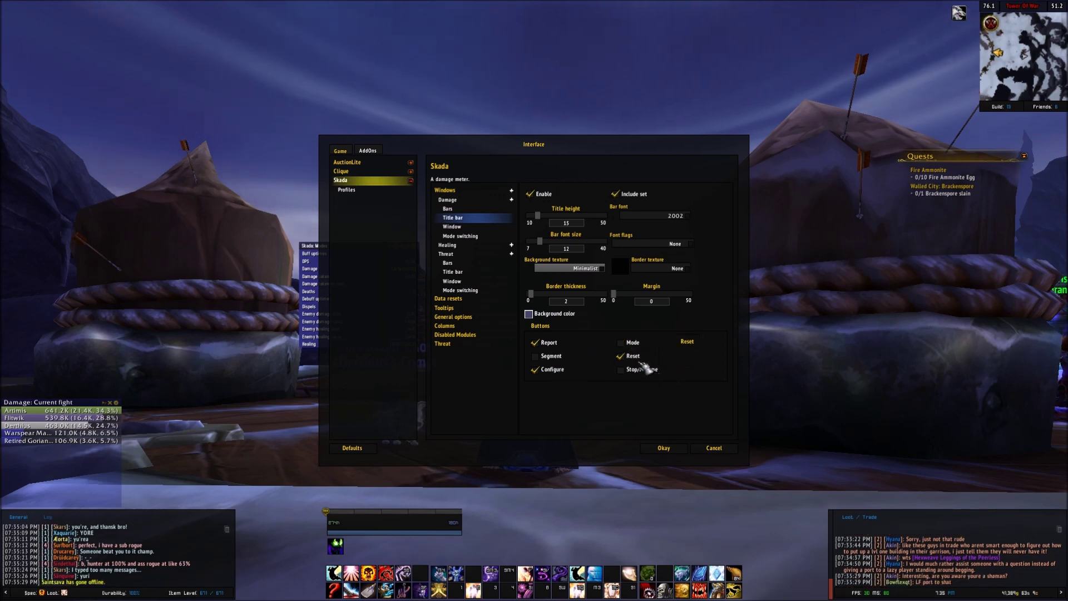
pyautogui.click(668, 449)
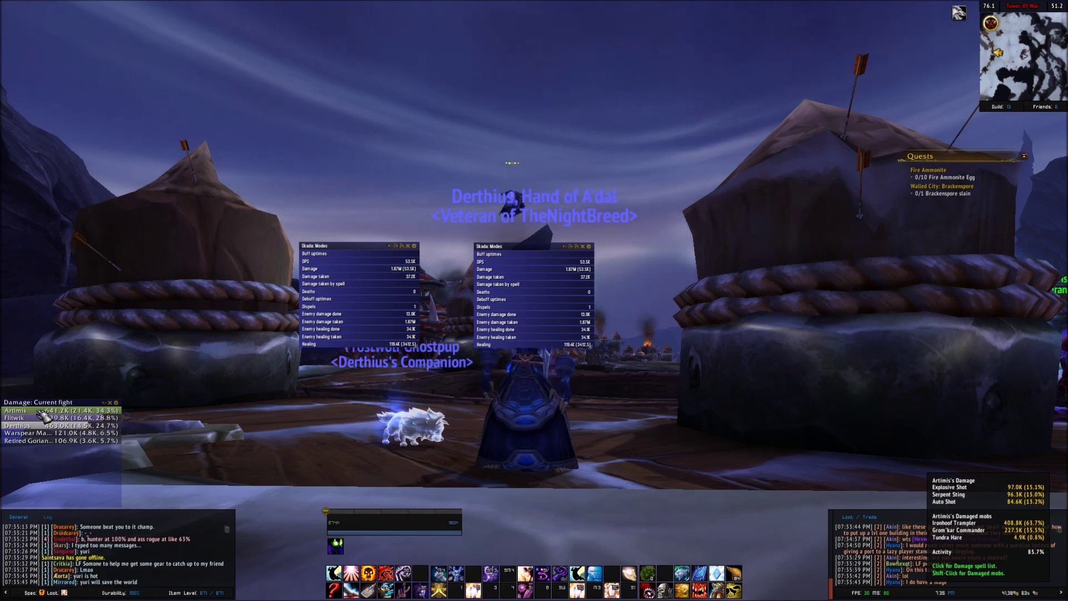
pyautogui.click(40, 412)
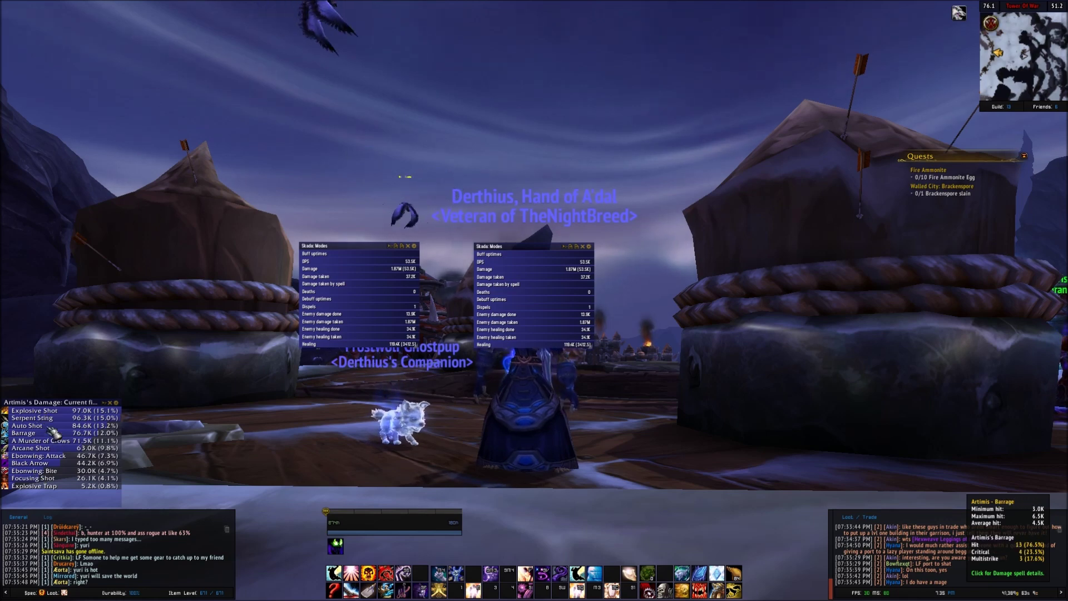
pyautogui.click(33, 411)
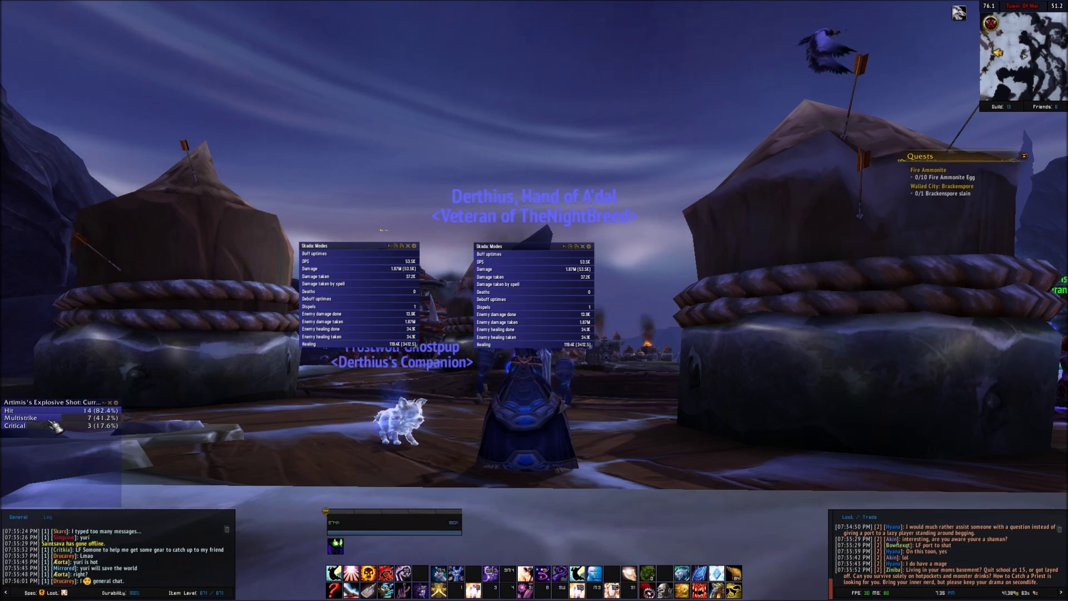
pyautogui.rightClick(55, 426)
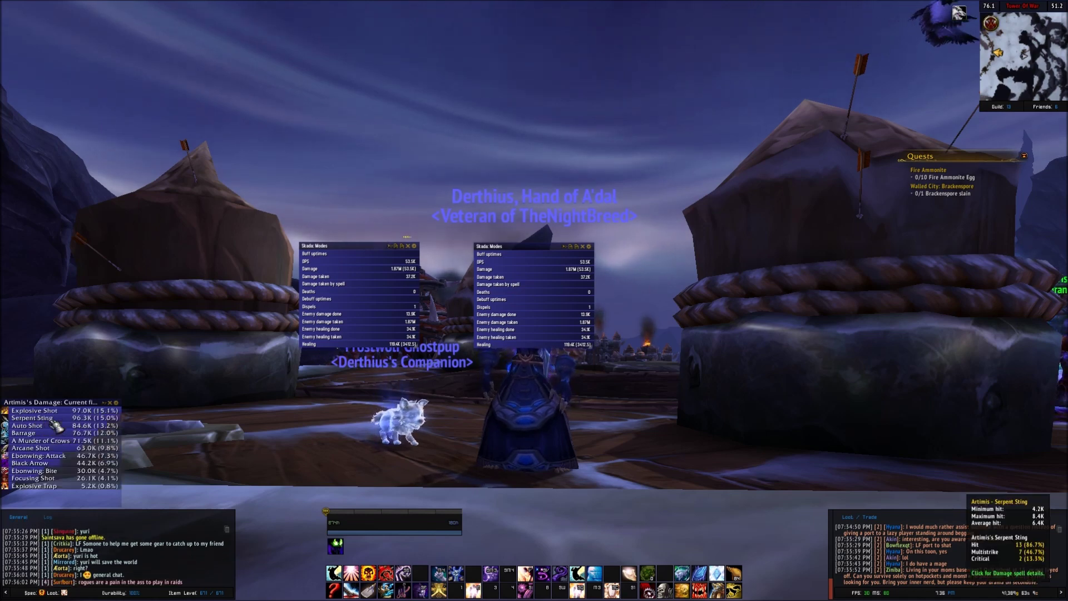
pyautogui.rightClick(56, 424)
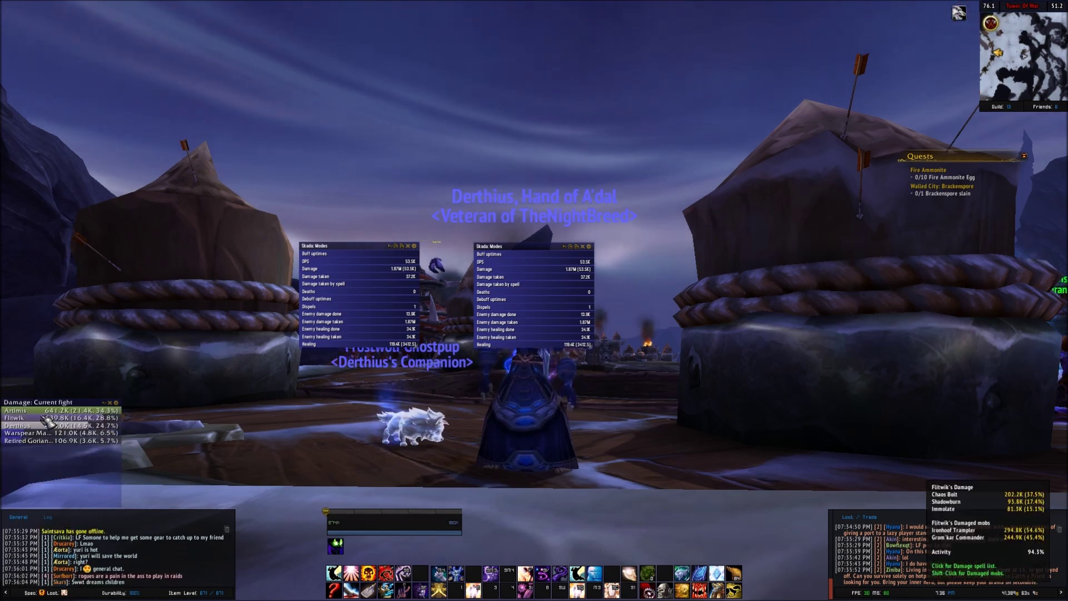
pyautogui.click(45, 417)
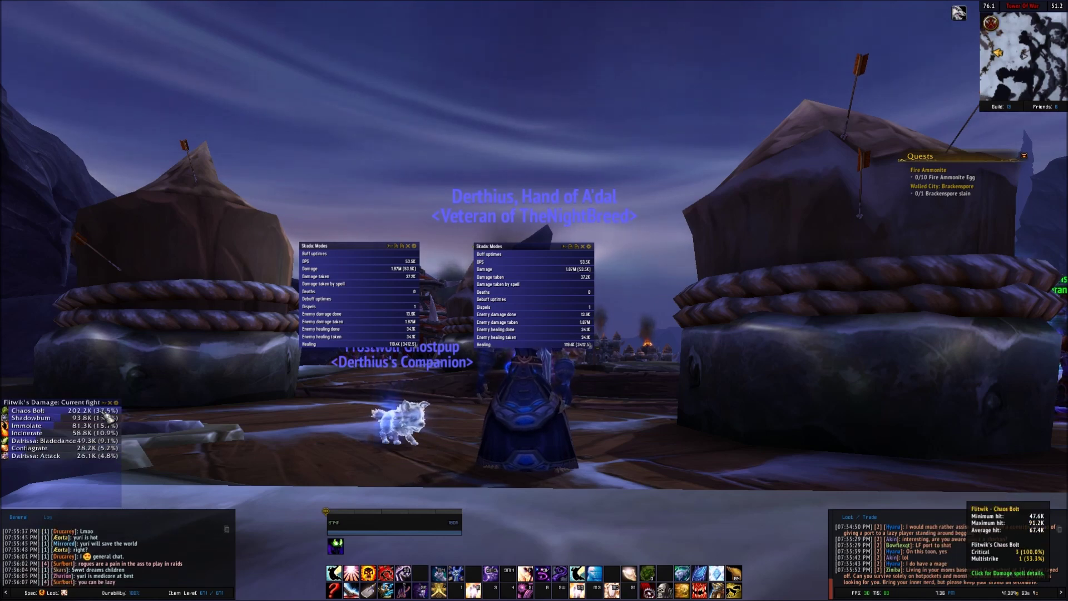
pyautogui.click(53, 411)
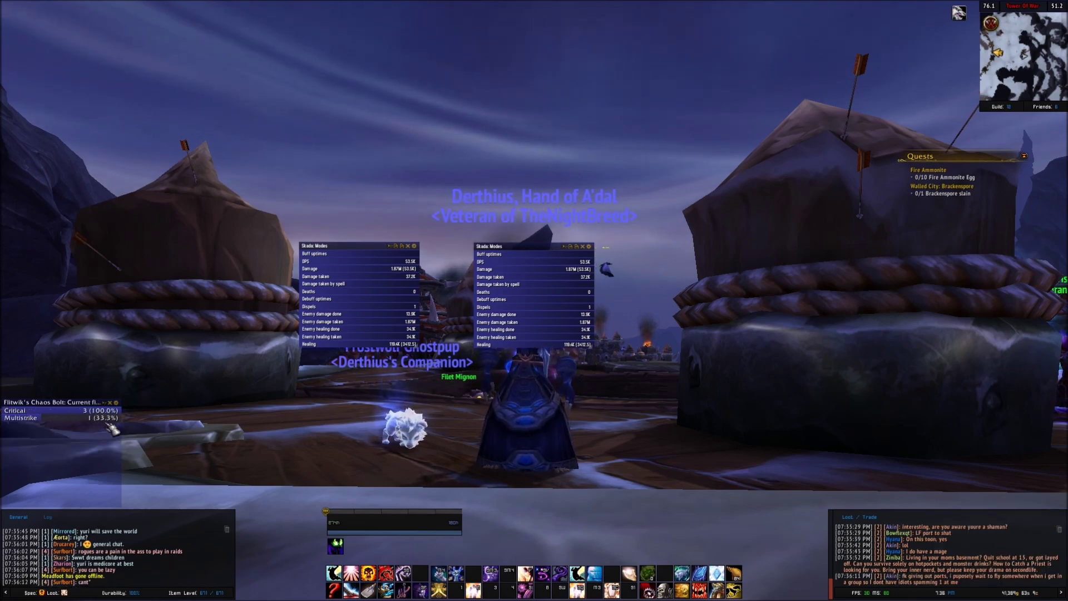
pyautogui.rightClick(53, 418)
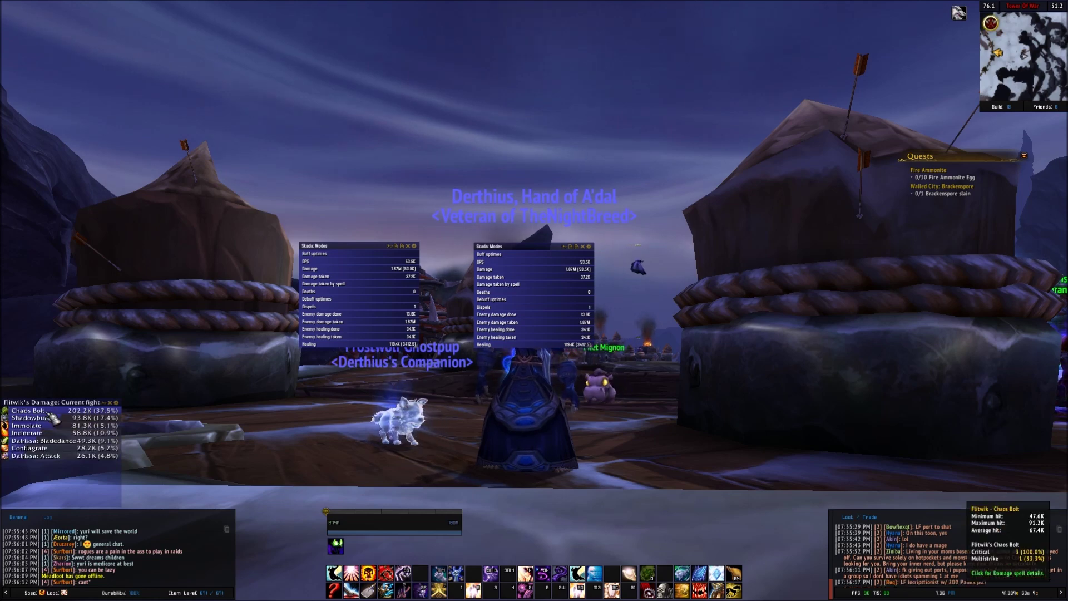
pyautogui.rightClick(53, 418)
pyautogui.click(53, 429)
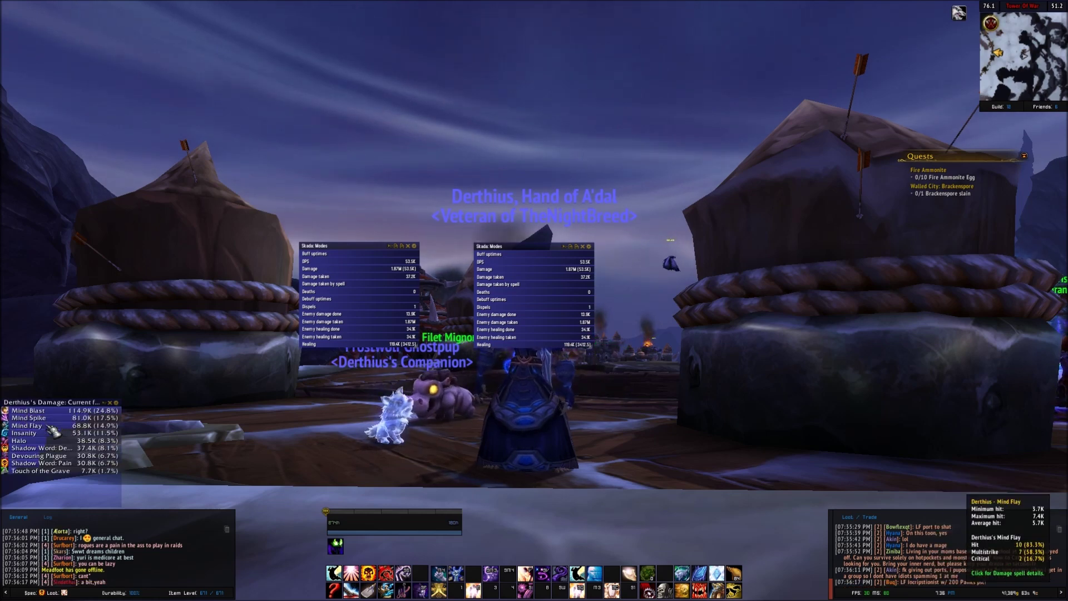
pyautogui.click(53, 427)
pyautogui.rightClick(52, 426)
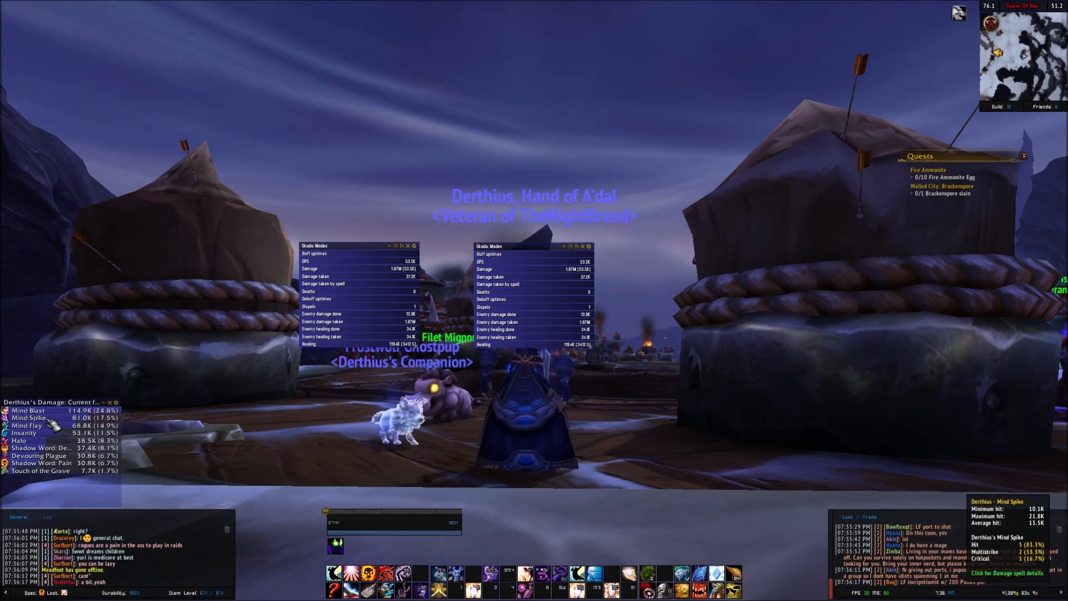
pyautogui.rightClick(53, 425)
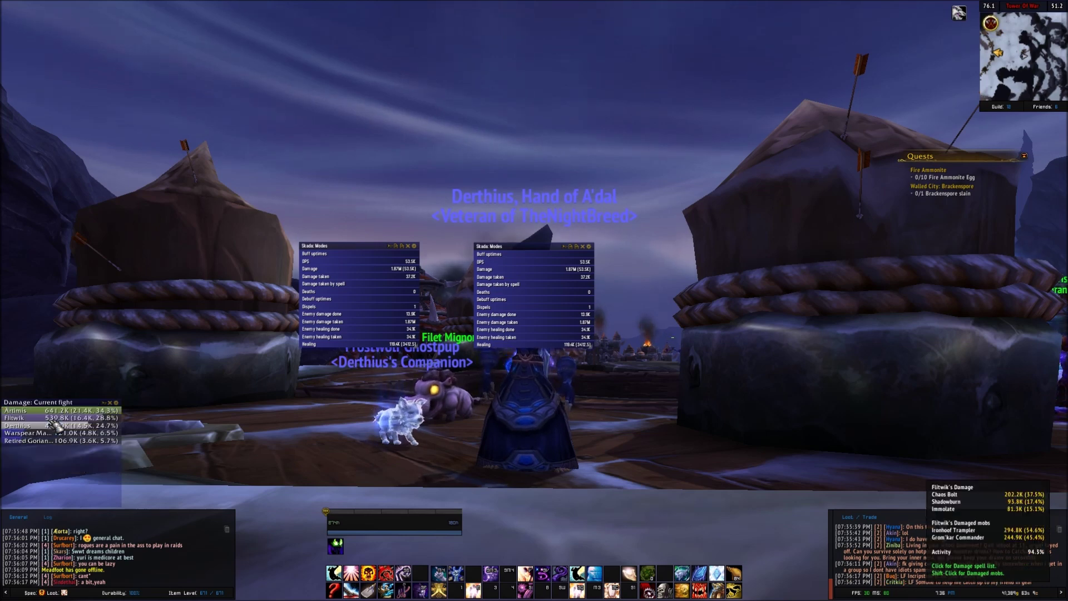